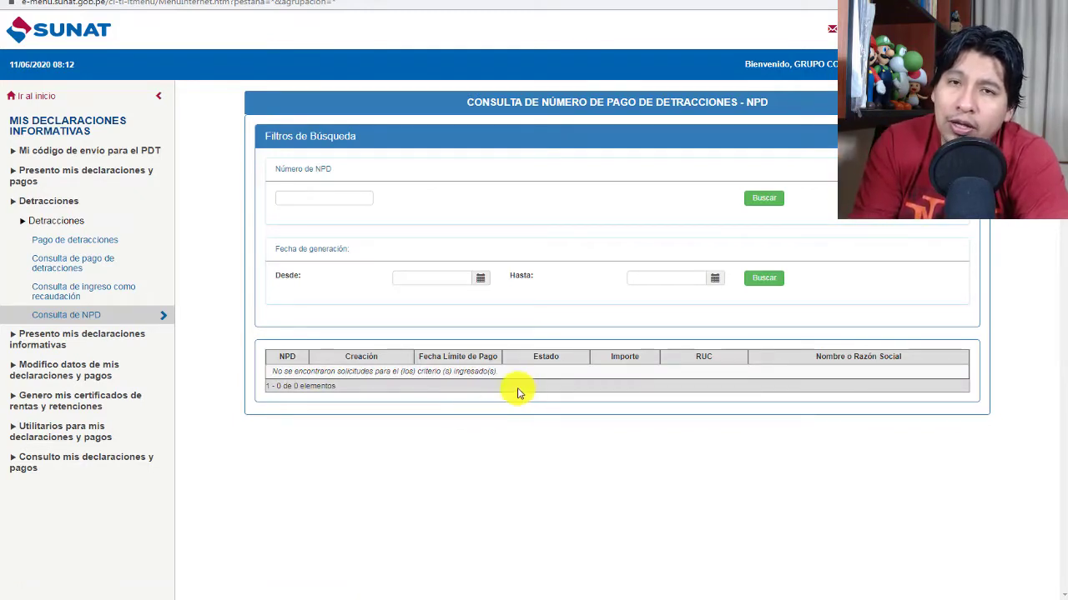
Open the detracciones payment form and set operation type 01 - Venta de bienes o prestación de servicios and service type 022 - Otros servicios empresariales.
left_click(43, 244)
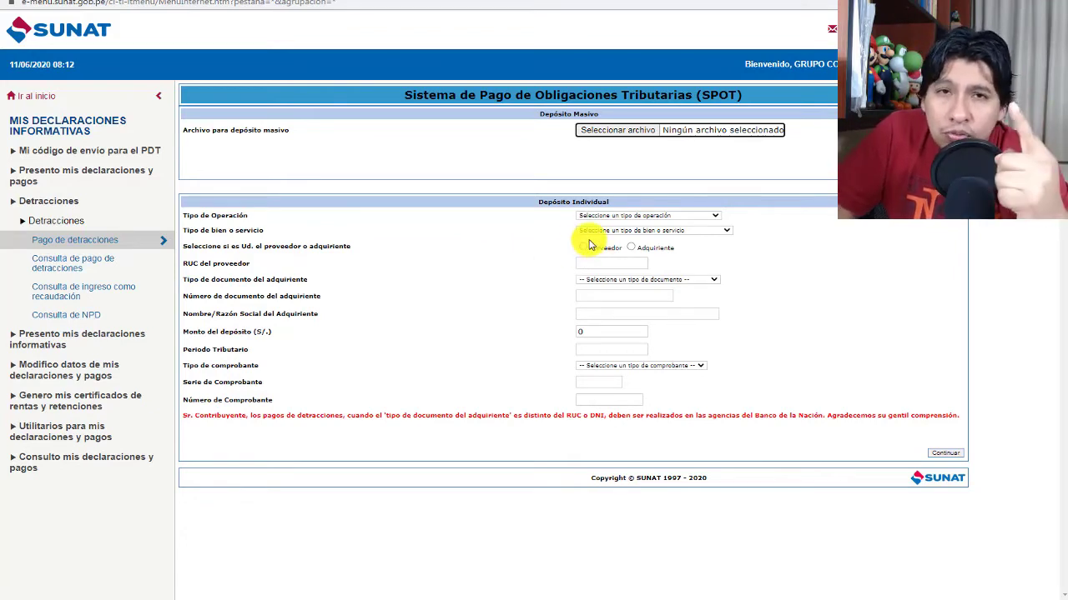
left_click(715, 216)
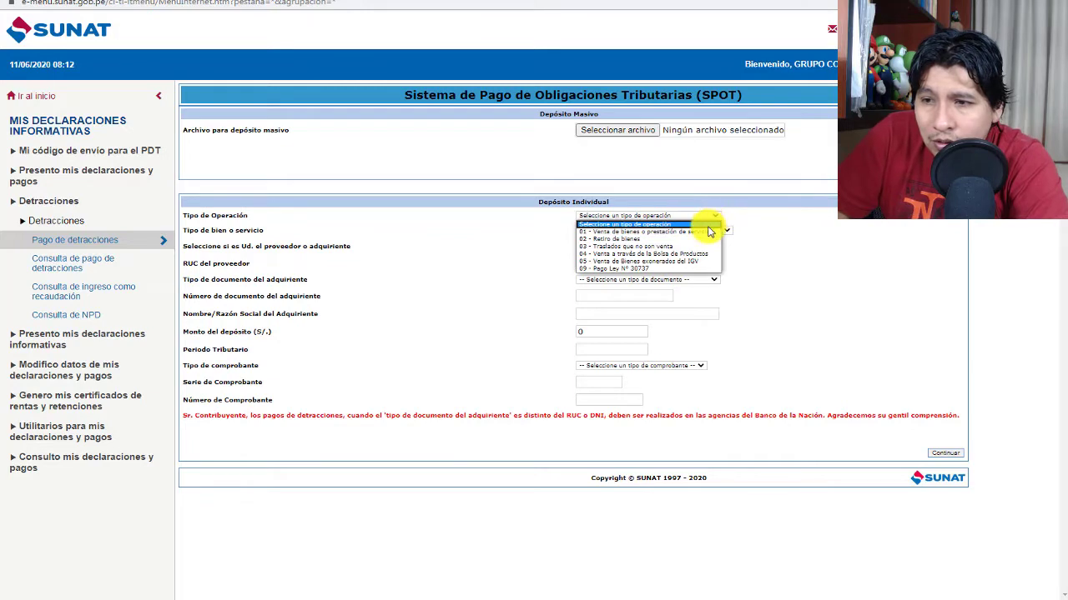
left_click(708, 231)
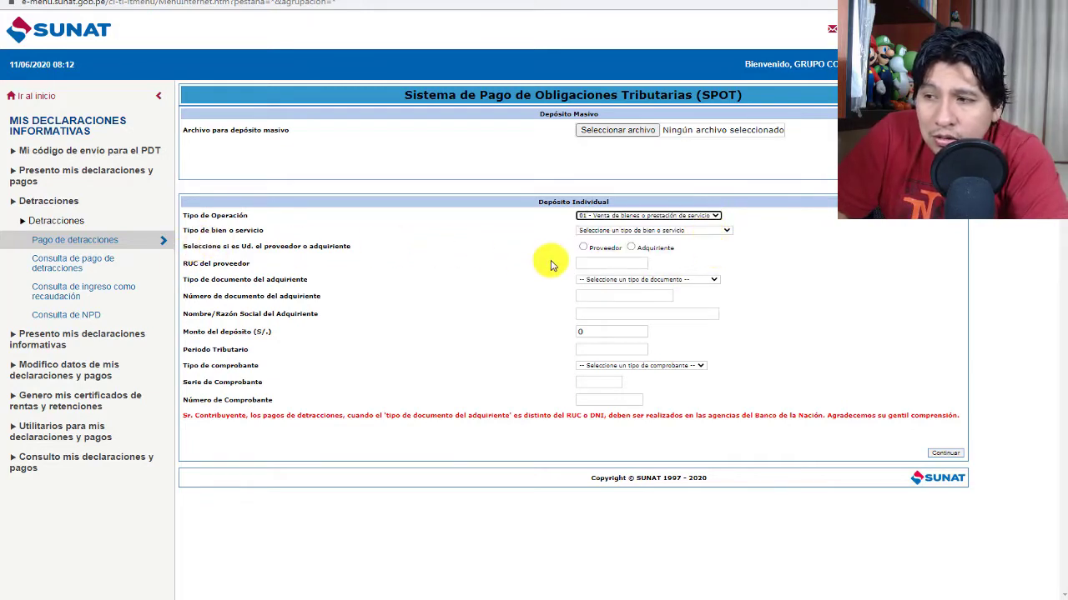
left_click(726, 231)
left_click_drag(727, 247, 727, 309)
left_click(667, 274)
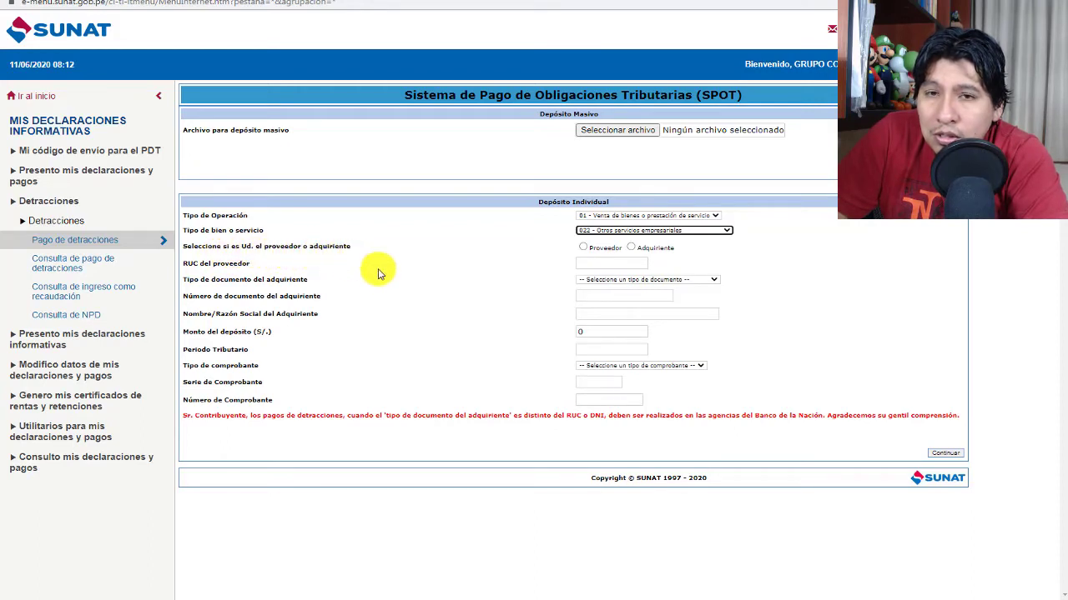
Switch to the other SUNAT browser window and open the downloaded invoice PDF E001_314_FACTURA_AMPRIMO.pdf.
left_click(215, 597)
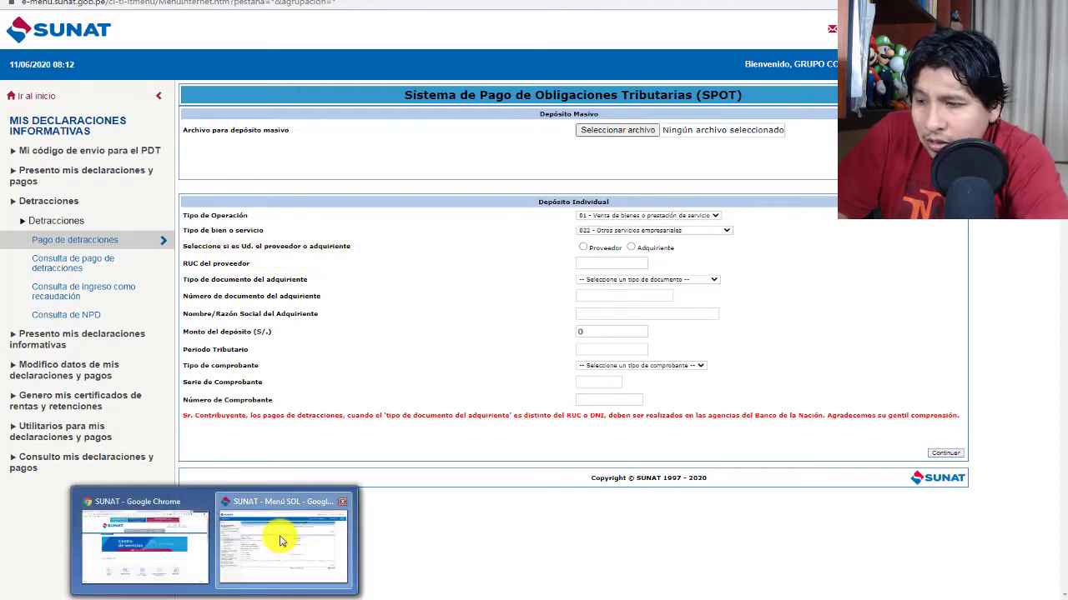
left_click(267, 558)
left_click(179, 592)
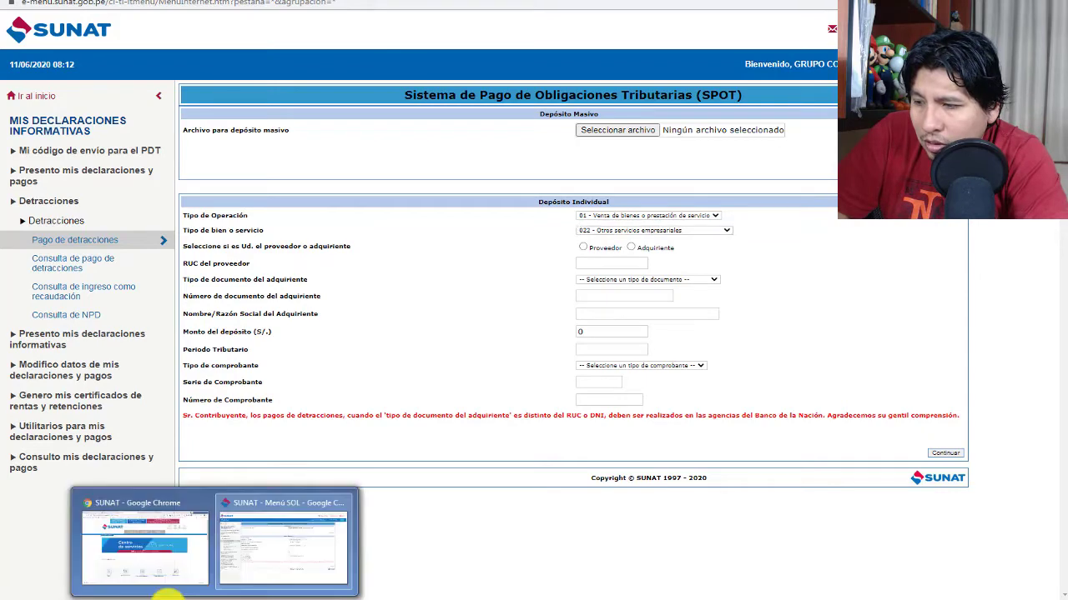
left_click(159, 574)
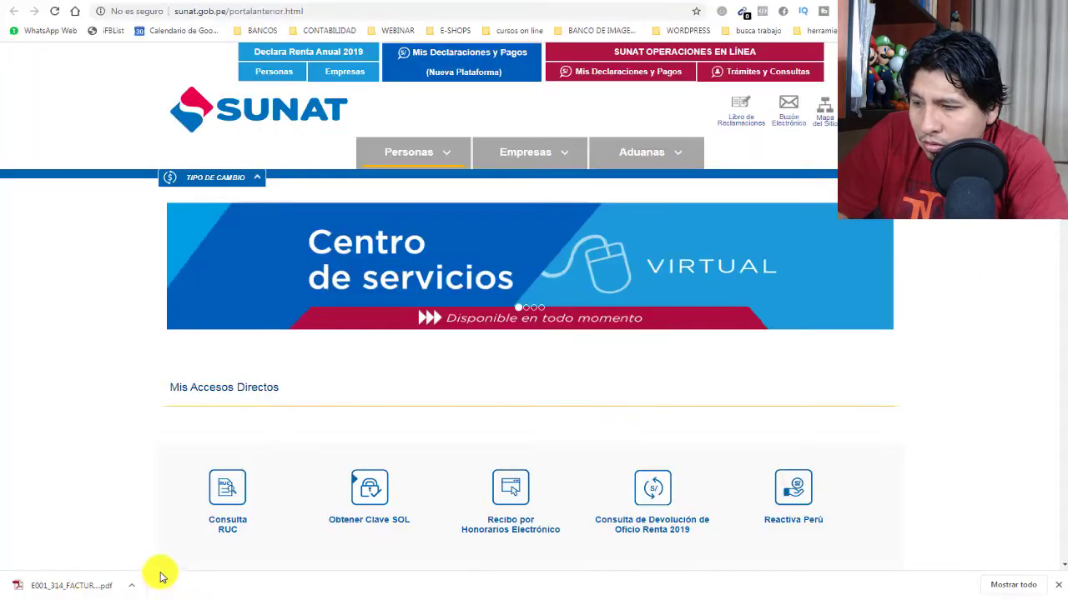
left_click(75, 585)
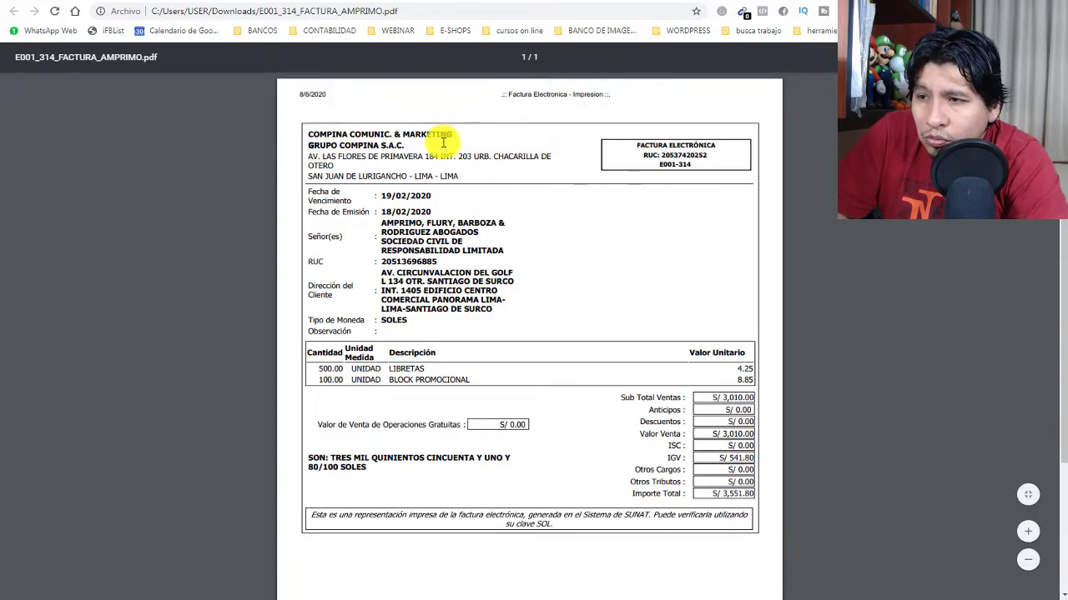
Examine the issuing company's name and the due date on the invoice.
left_click_drag(403, 146, 308, 145)
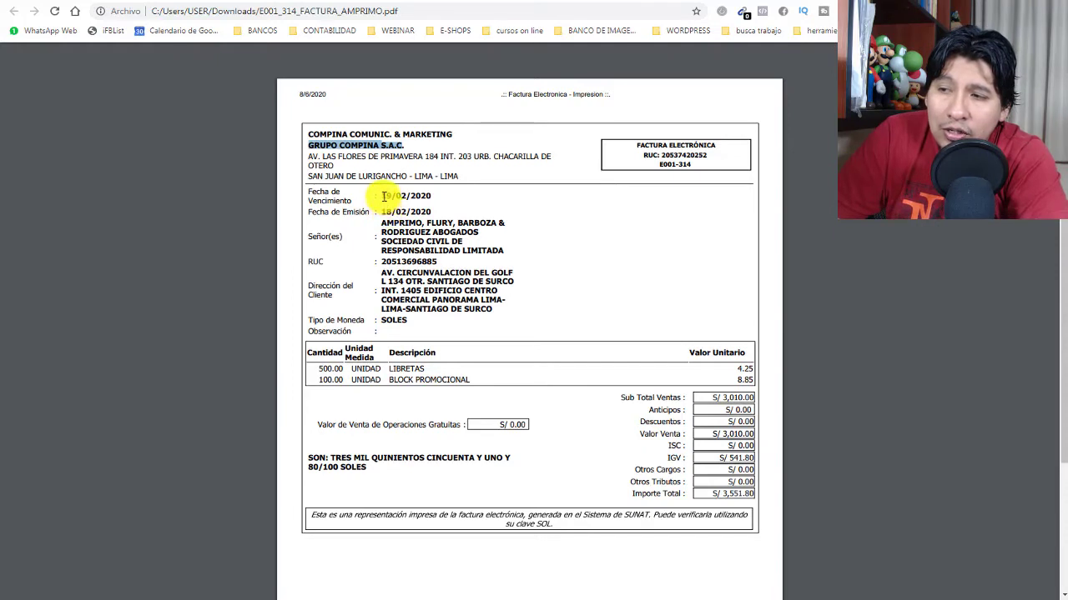
left_click_drag(383, 196, 442, 196)
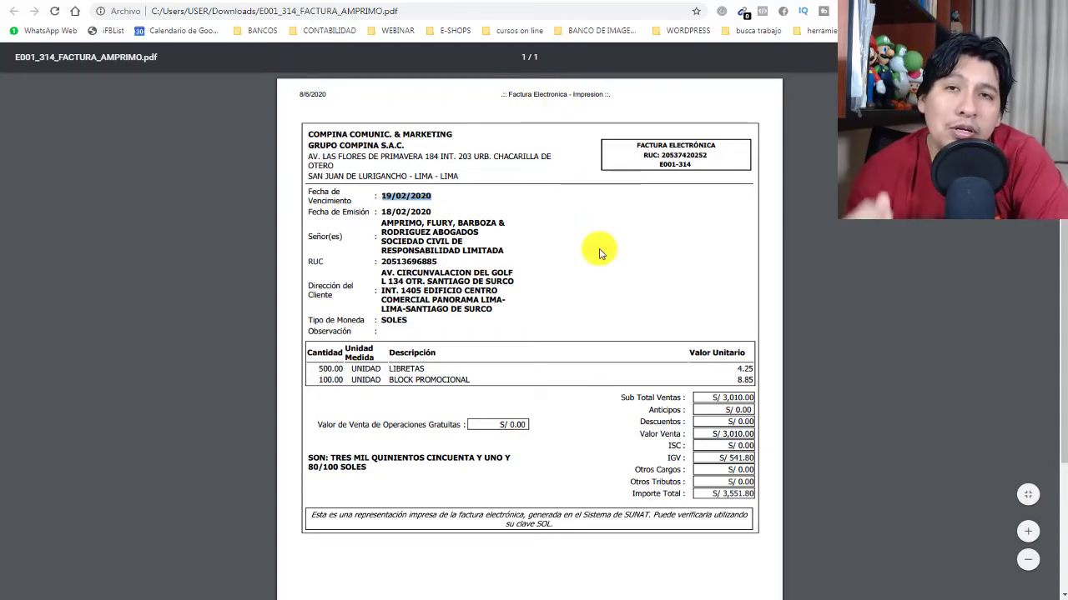
left_click(457, 215)
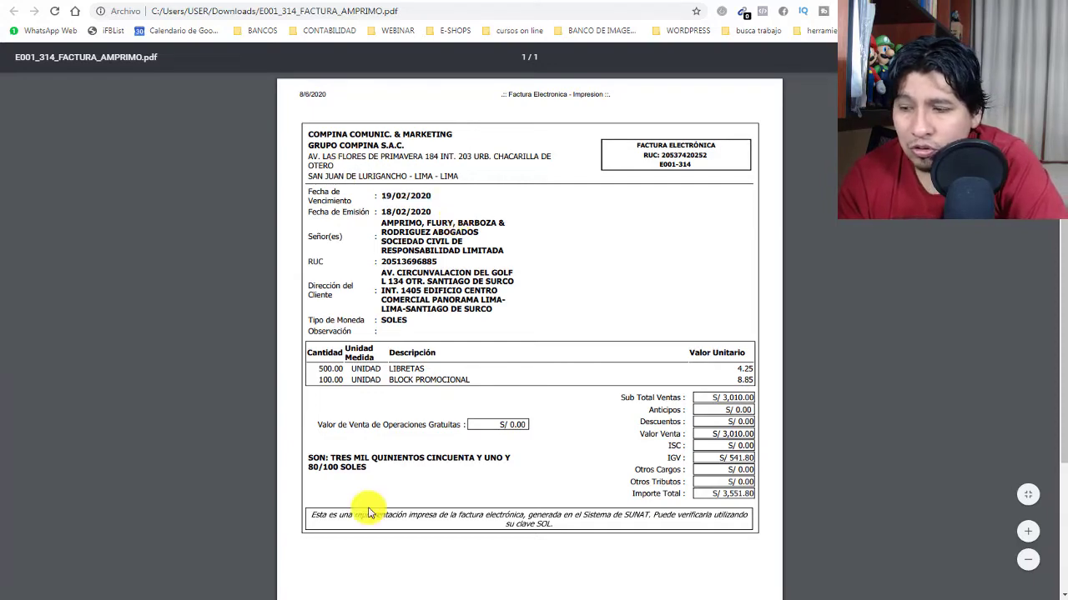
Return to the detracciones payment form and declare the filer as Proveedor.
mouse_move(215, 599)
left_click(246, 563)
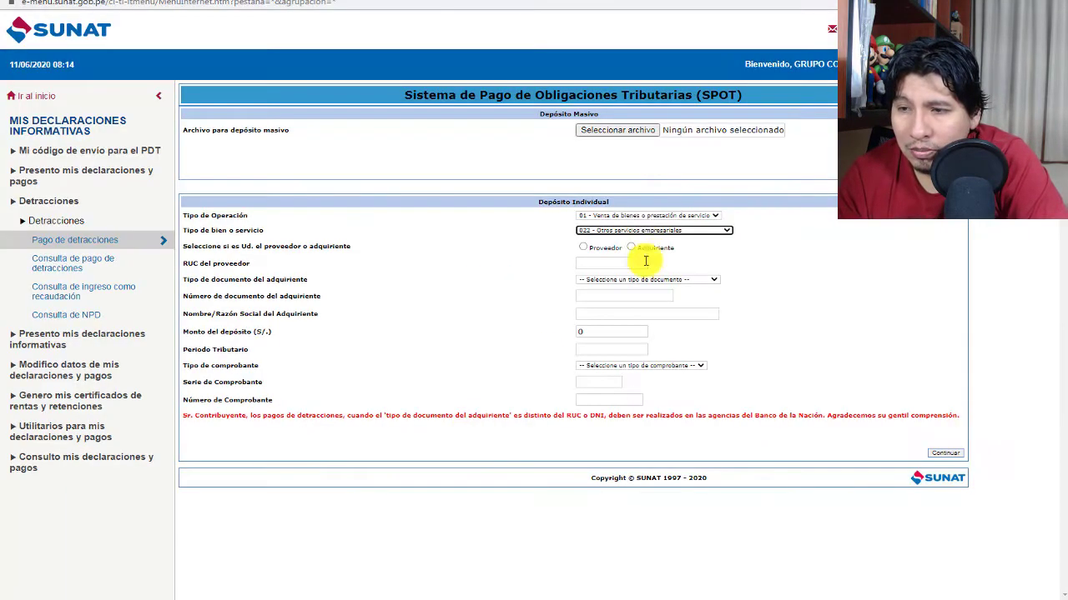
left_click(583, 248)
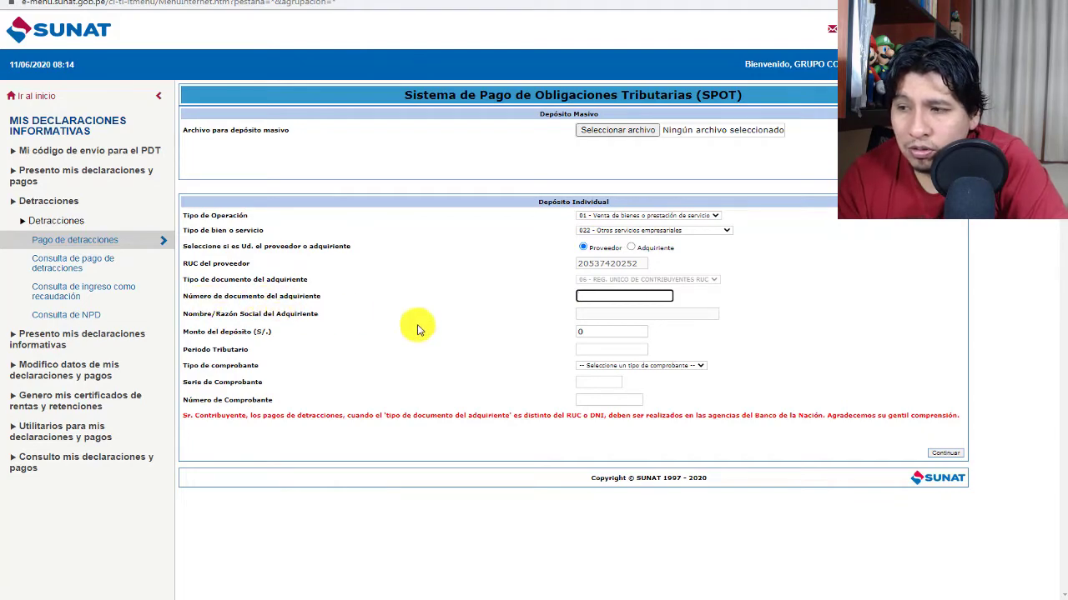
Copy the customer's RUC from the invoice into the acquirer's document number field of the deposit form.
key("alt+Tab")
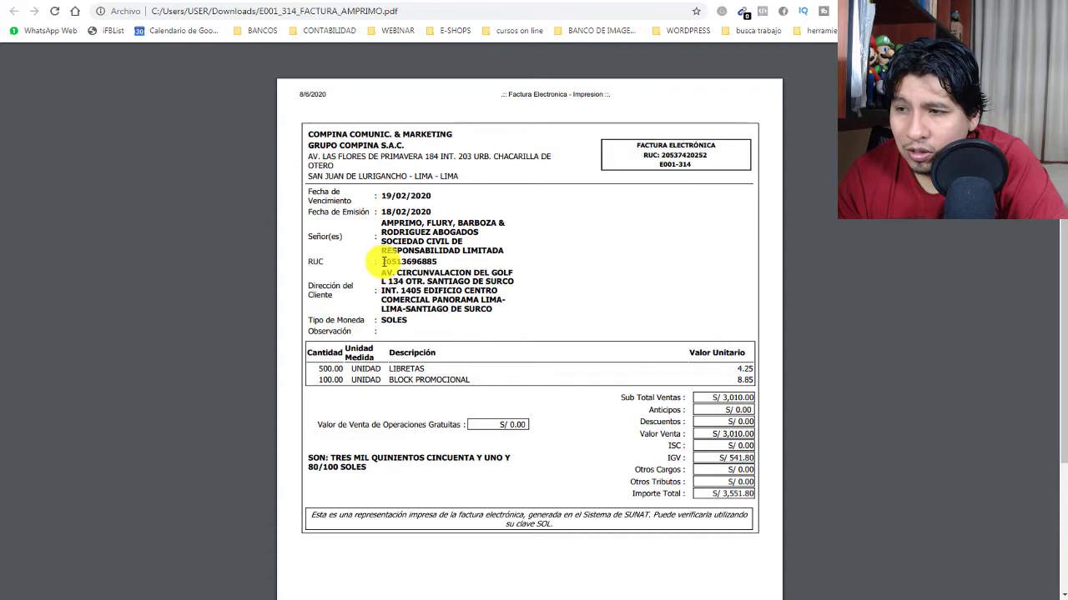
left_click_drag(381, 261, 442, 261)
key("ctrl+c")
key("alt+Tab")
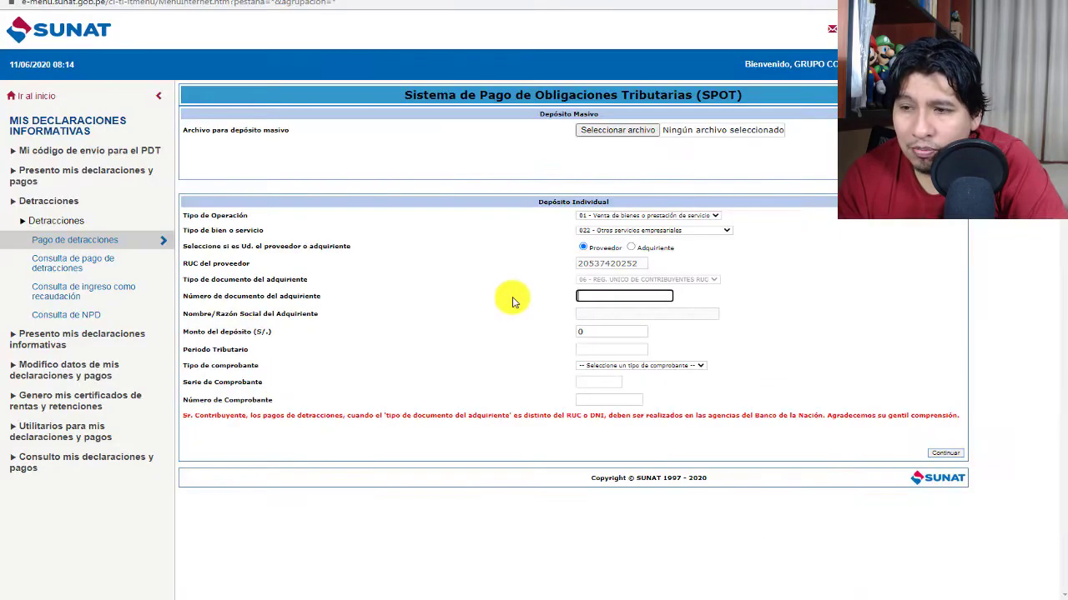
key("ctrl+v")
key("Tab")
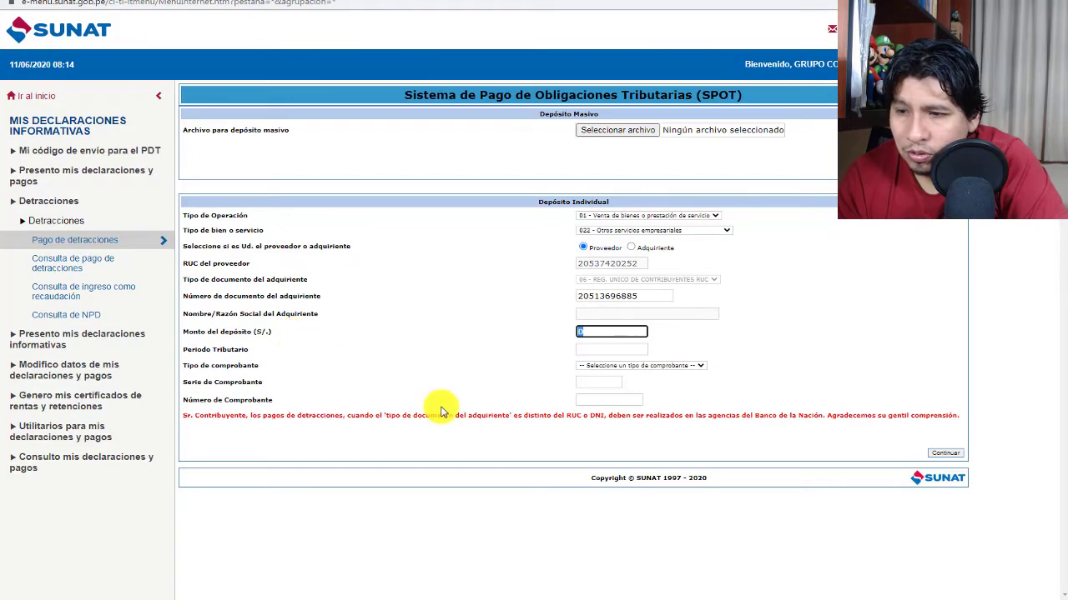
Consult the invoice's total amount and set the deposit amount to 426.00 in the form.
key("alt+Tab")
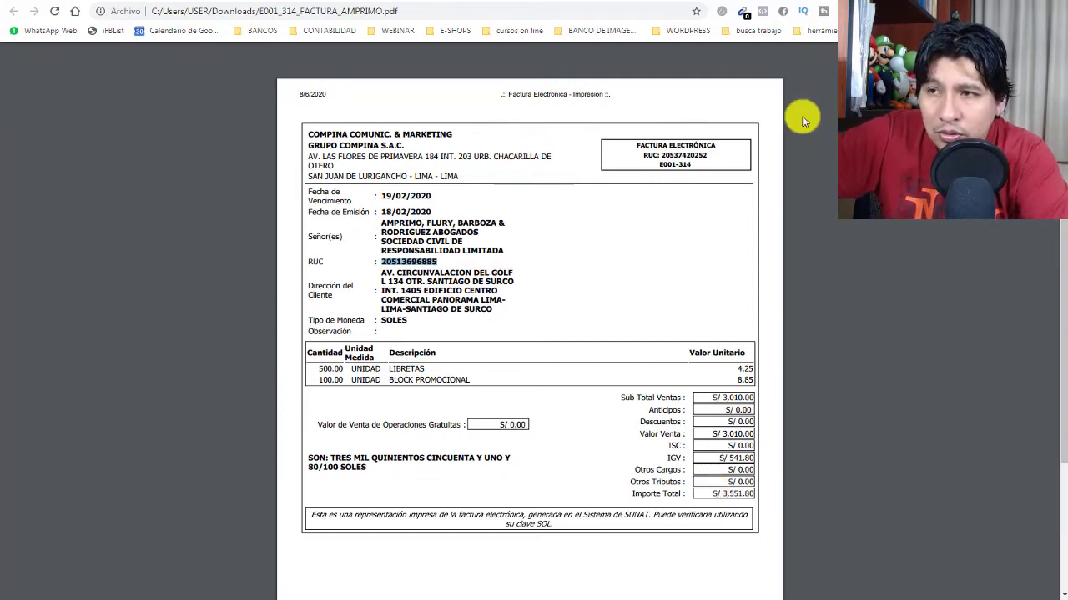
mouse_move(594, 58)
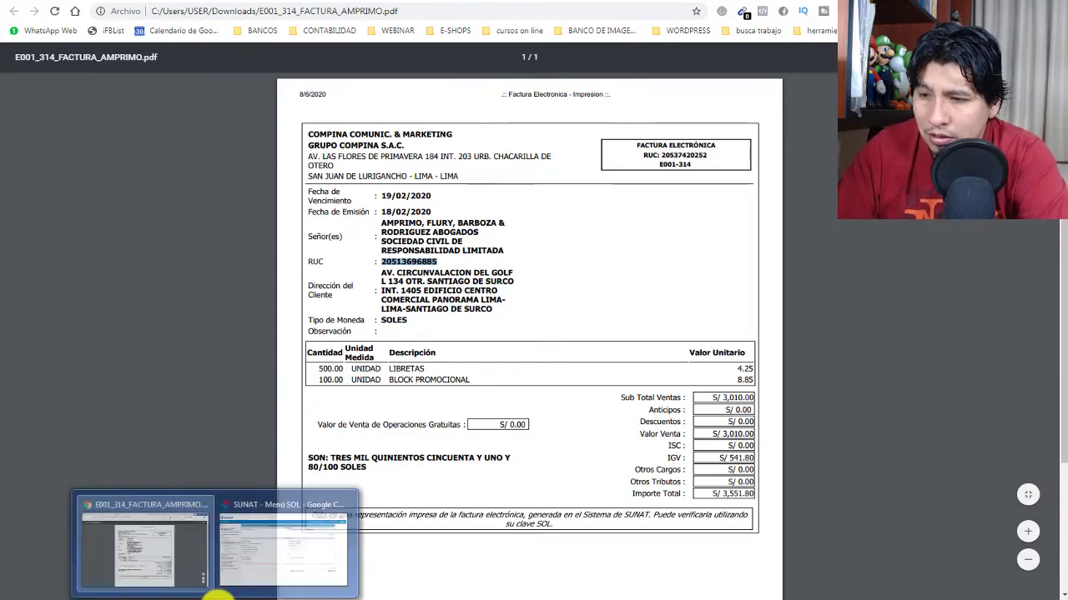
left_click(284, 542)
type("426.00")
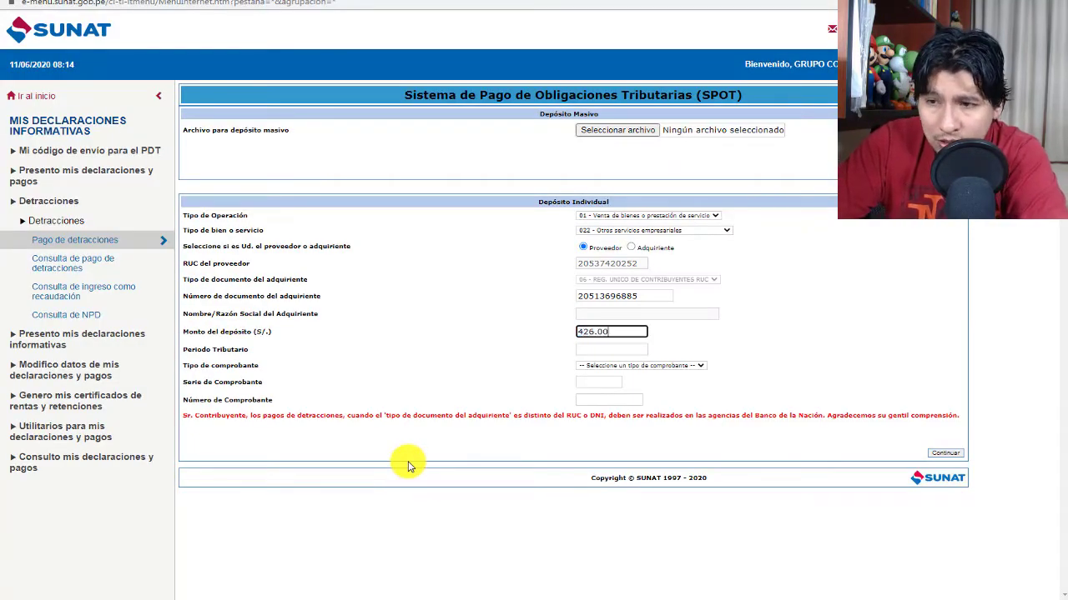
key("Tab")
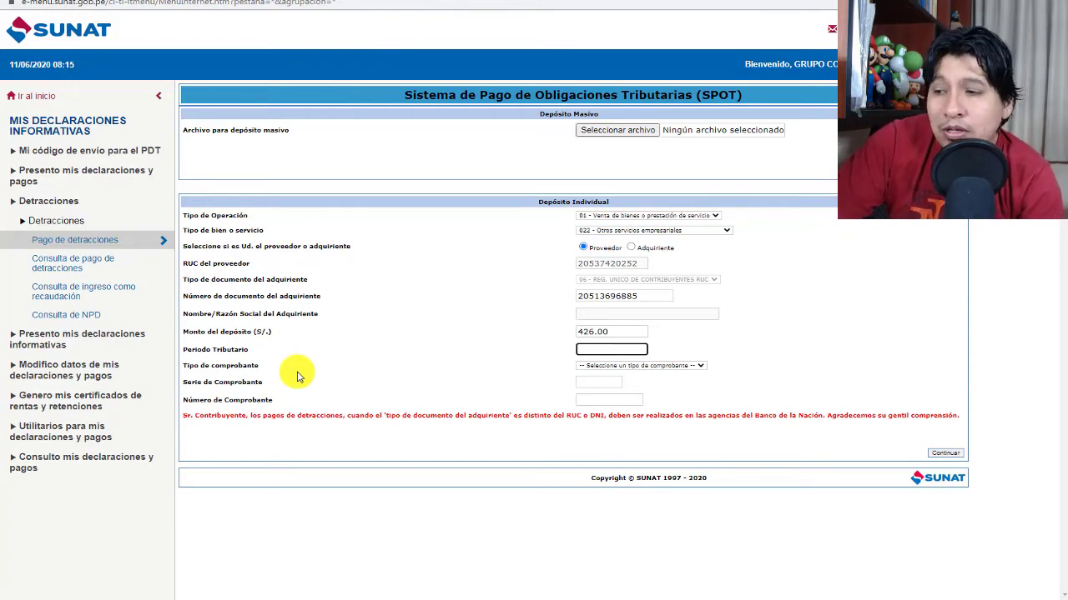
Check the invoice's issue date and set the tax period to 202002.
key("alt+Tab")
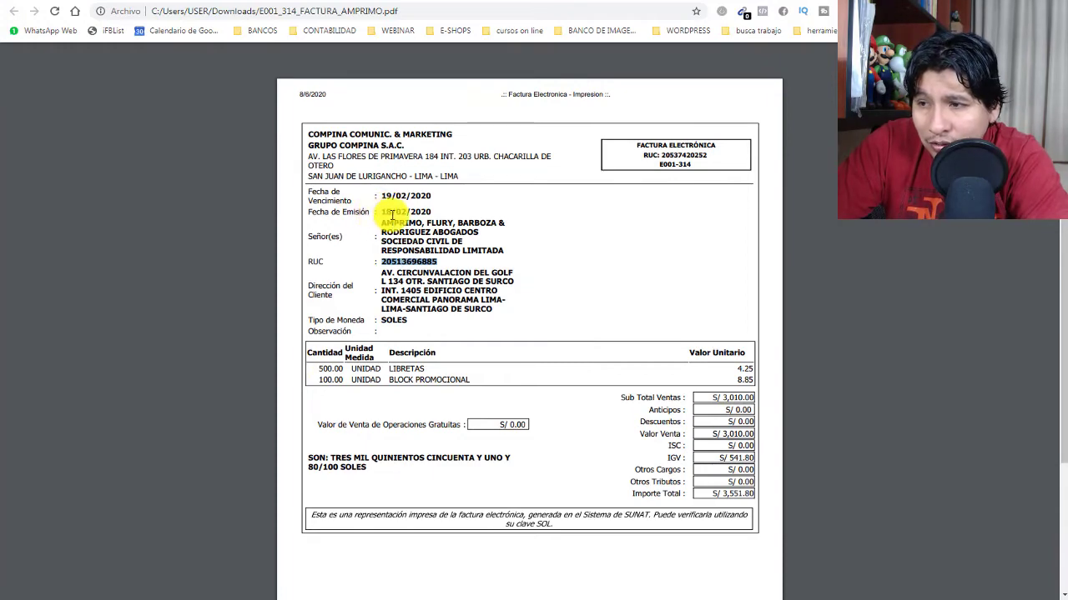
key("alt+Tab")
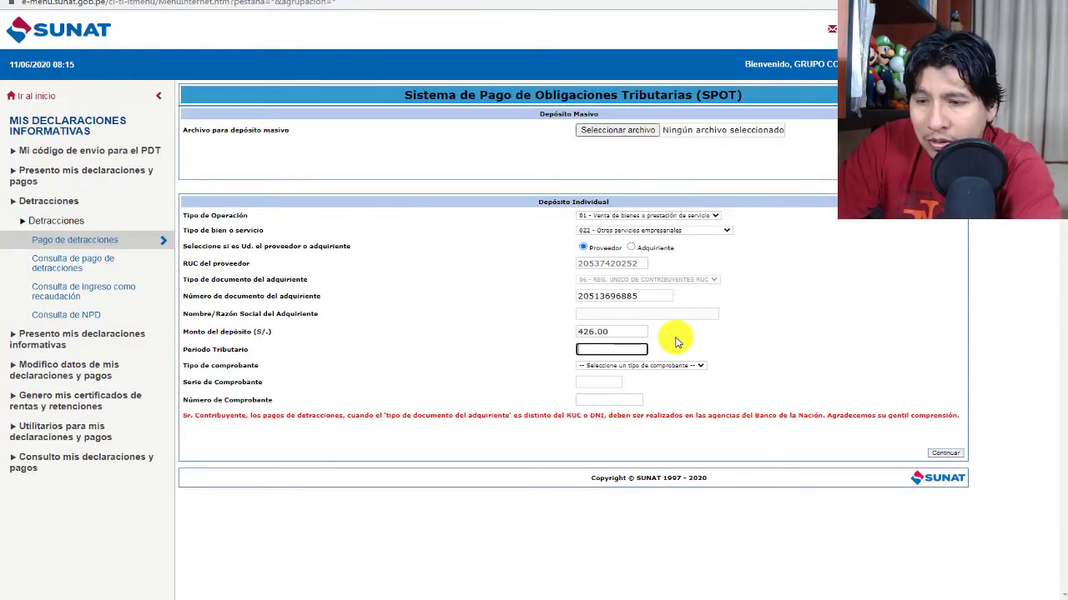
type("20")
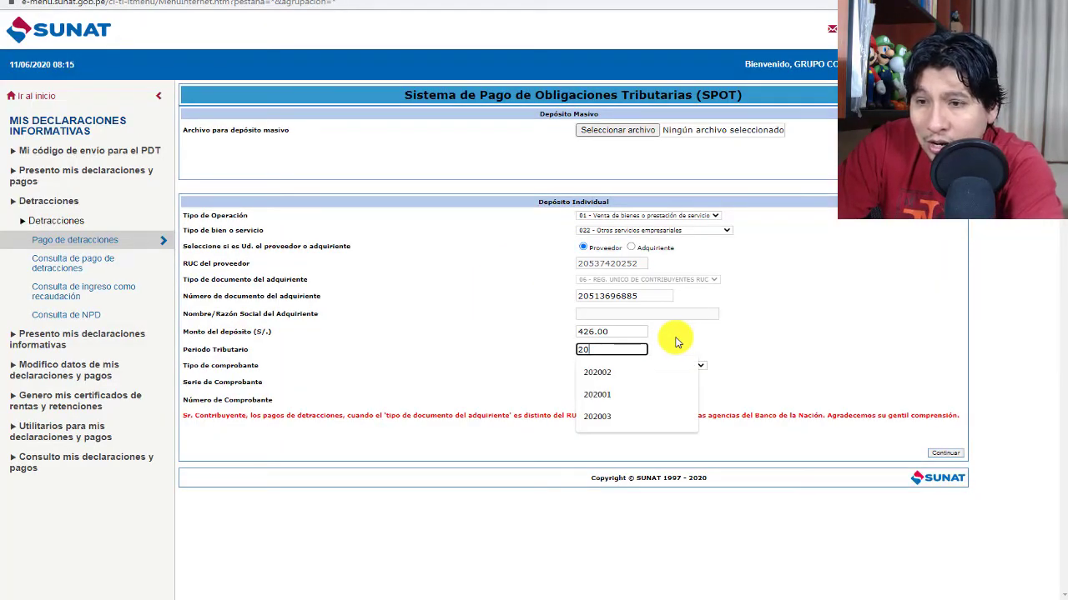
type("2002")
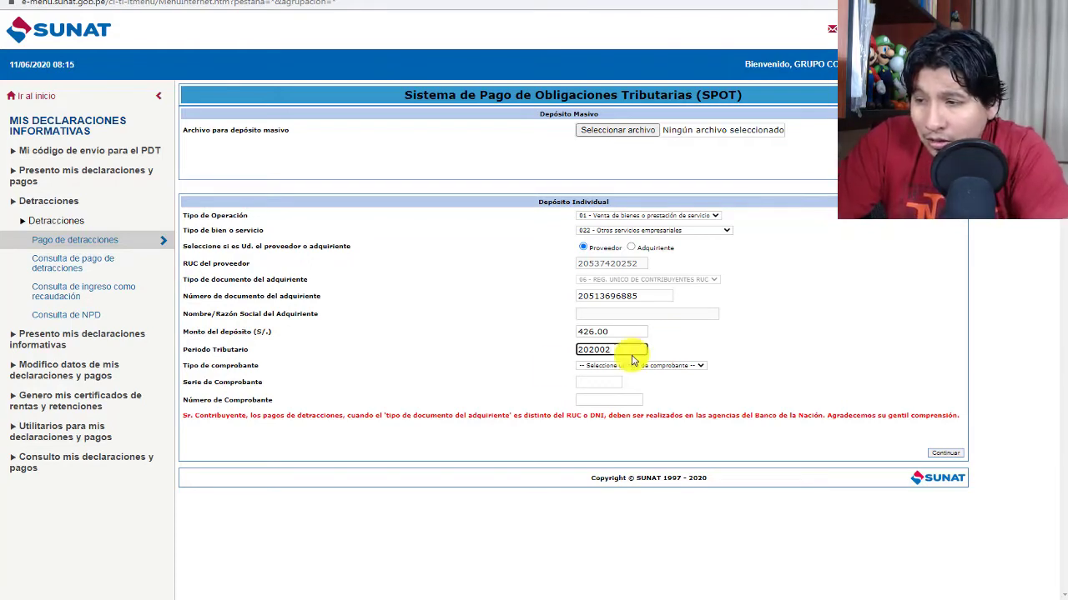
Set the voucher type to 01 - FACTURA and enter the series E001 as on the invoice.
left_click(702, 368)
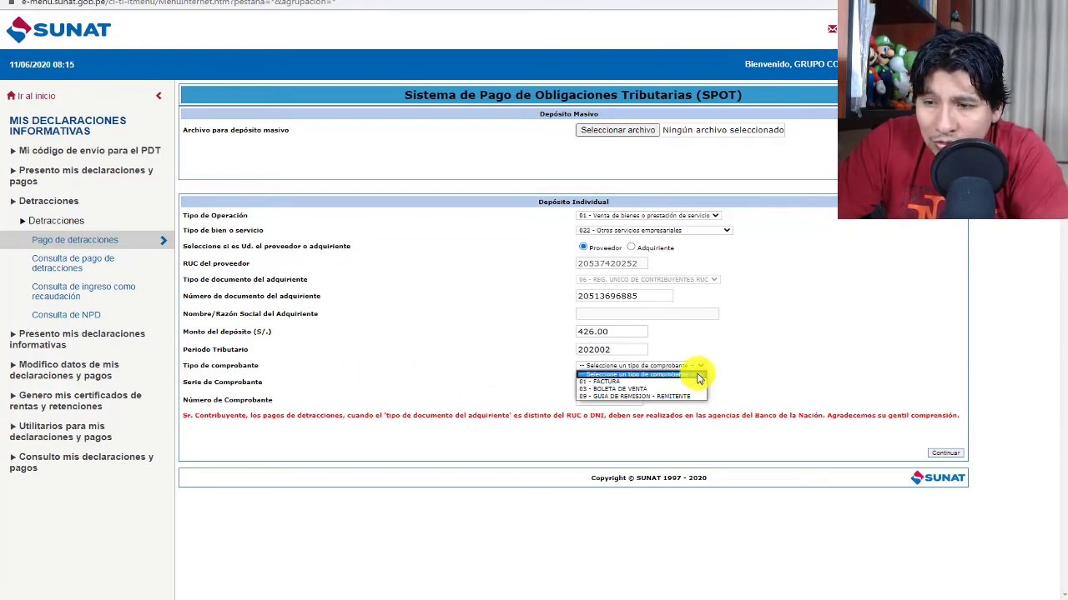
left_click(690, 375)
left_click(594, 386)
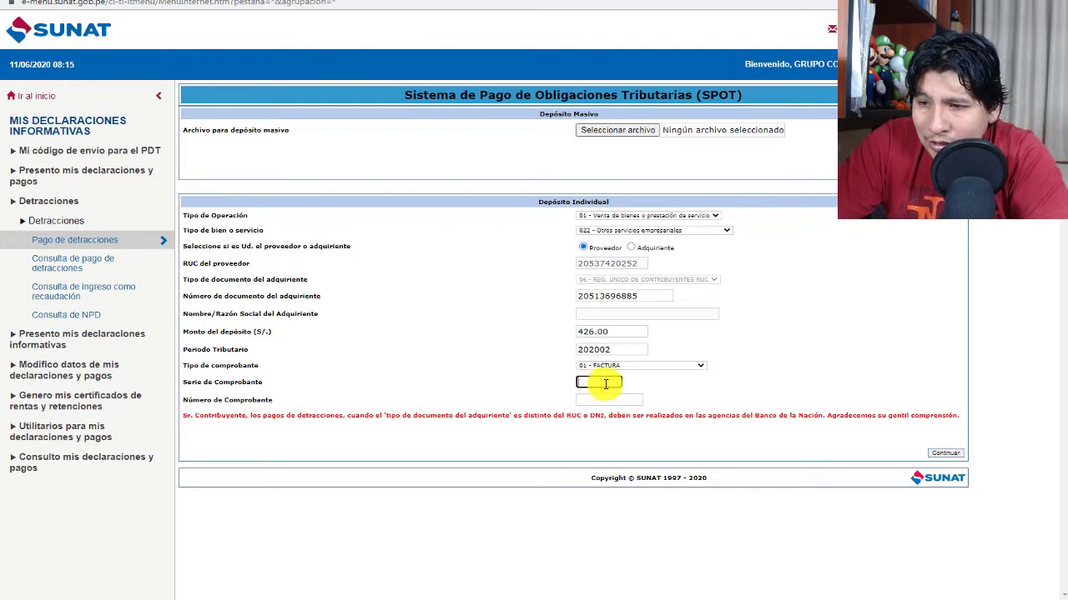
key("alt+Tab")
key("alt+Tab")
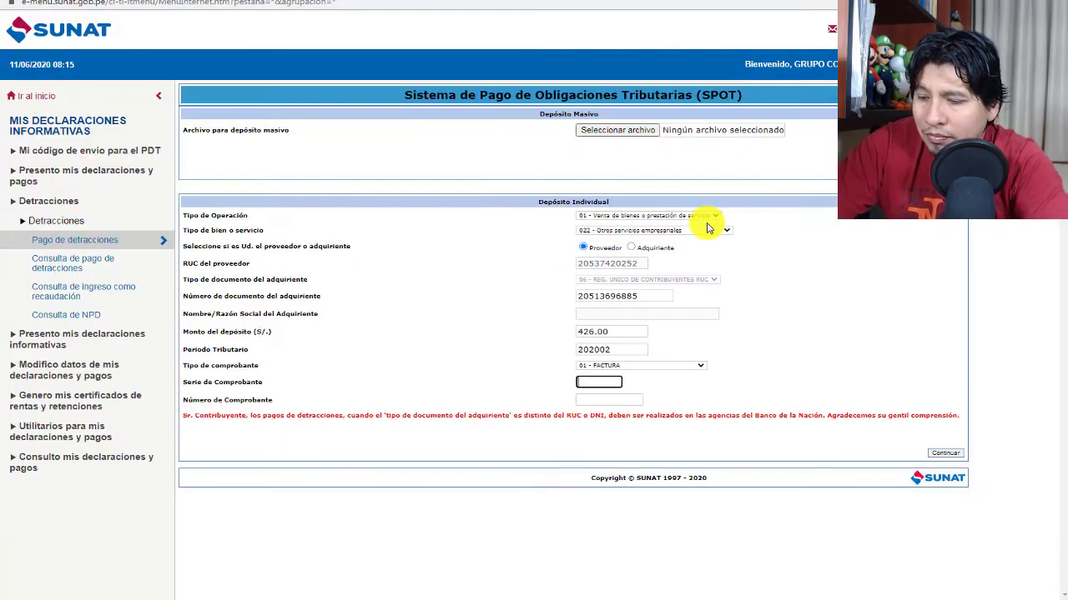
type("e001")
key("Tab")
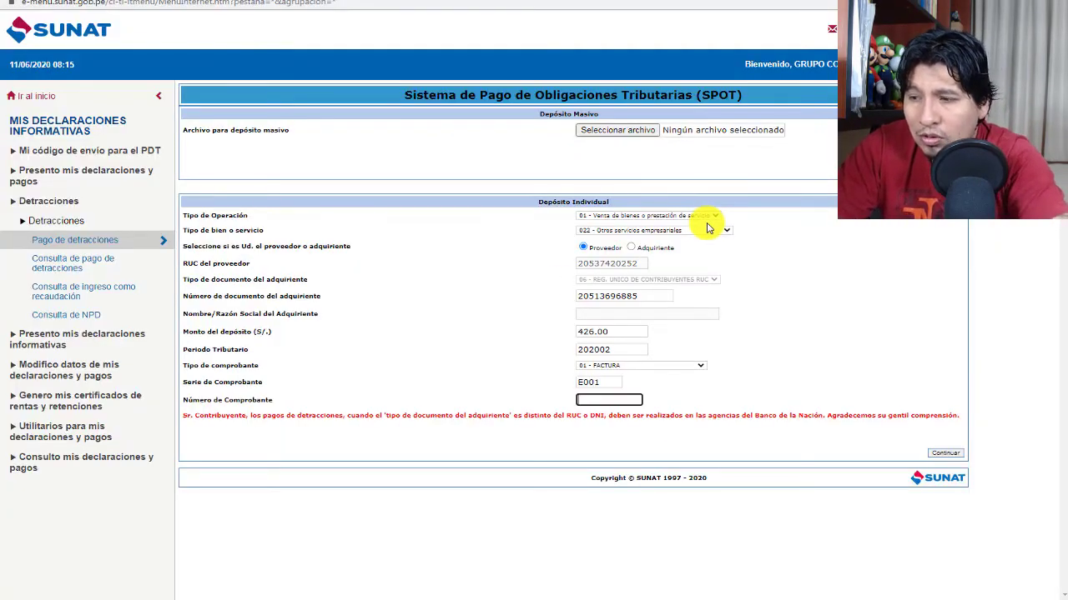
Enter the invoice's voucher number as 00000314 with leading zeros and submit the individual deposit form.
key("alt+Tab")
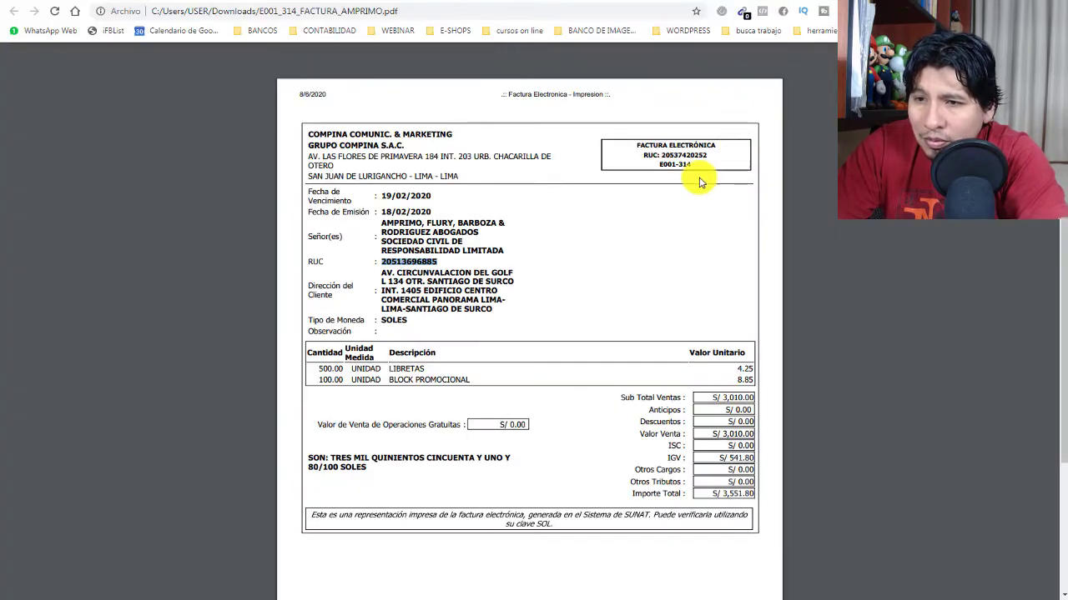
key("alt+Tab")
left_click(615, 395)
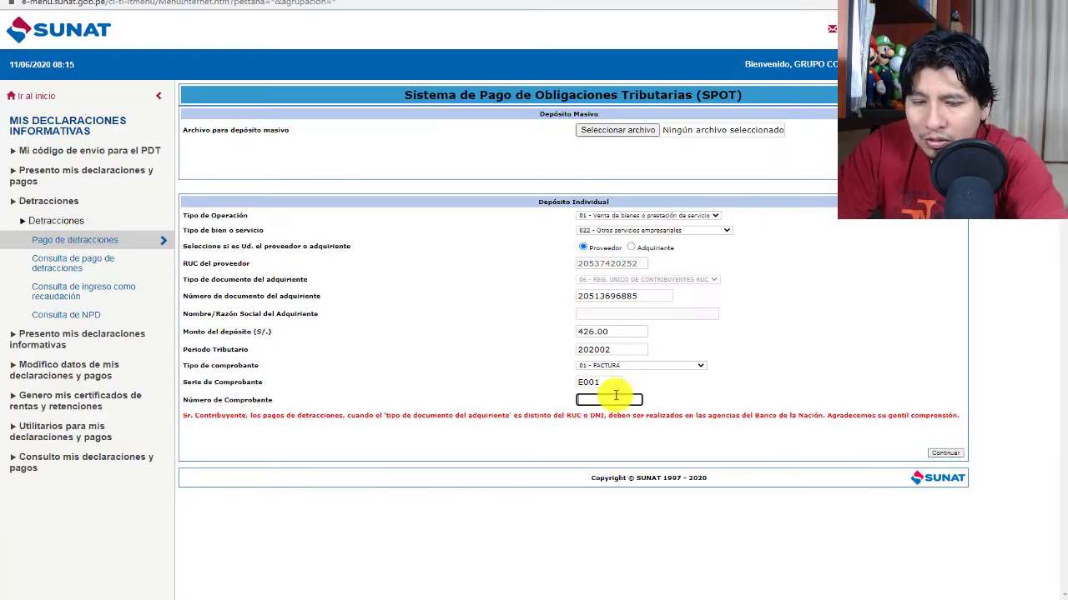
type("31")
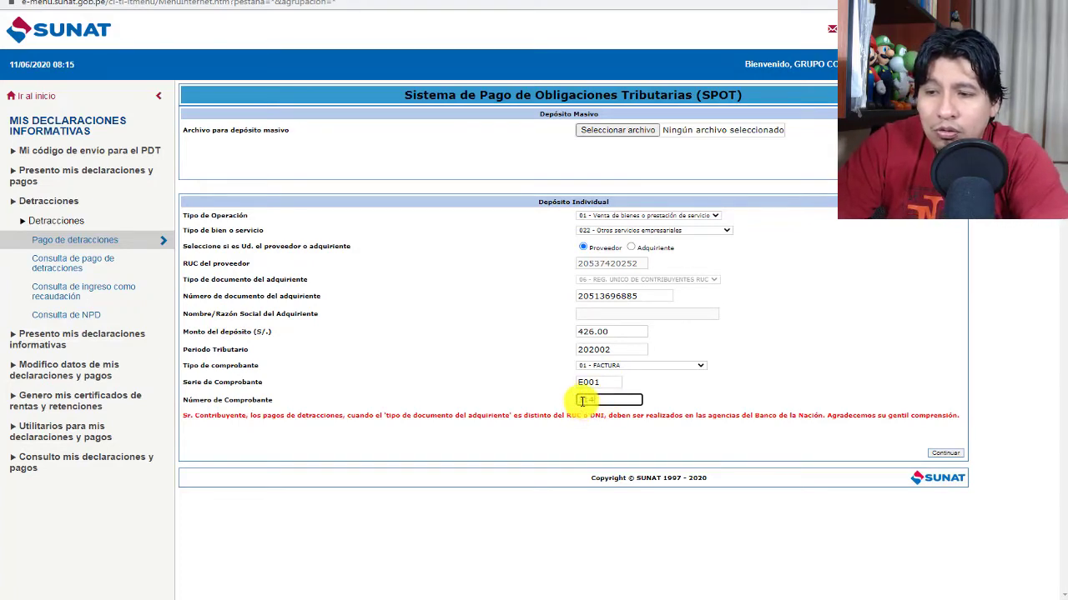
type("4")
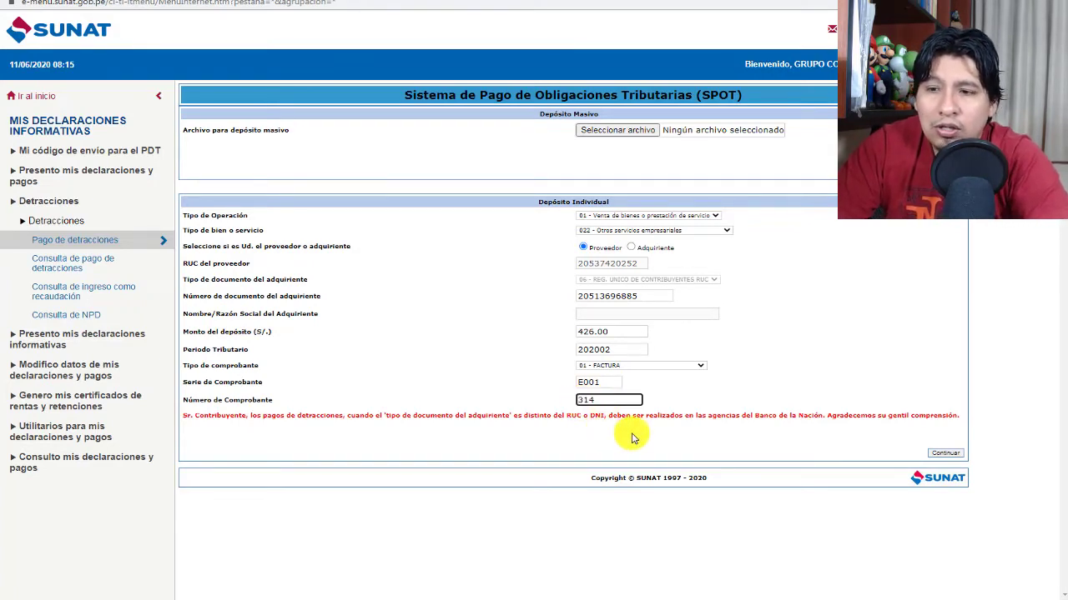
type("00000")
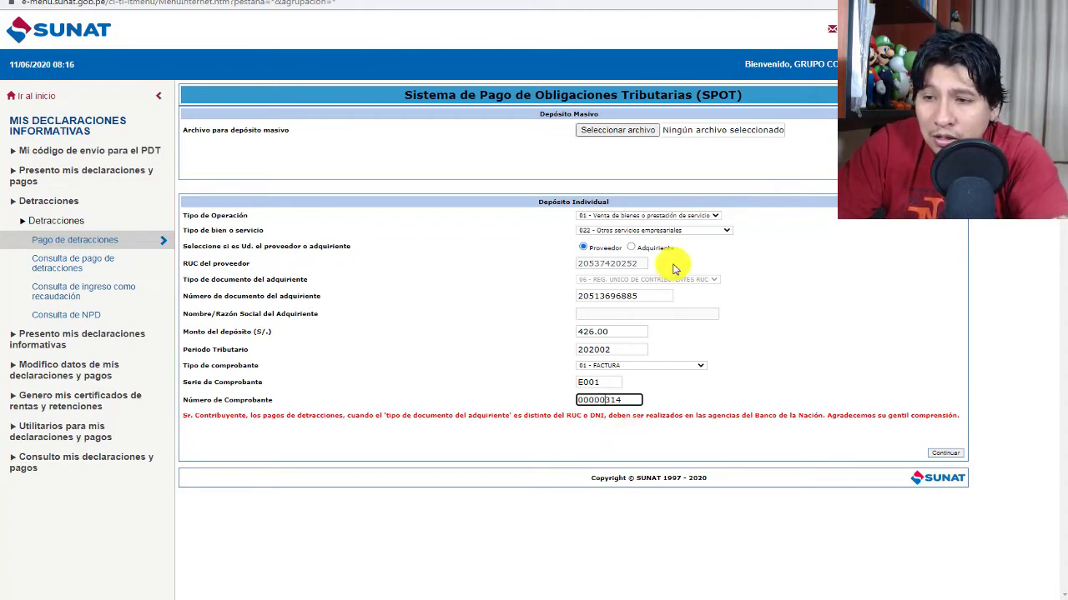
left_click(946, 455)
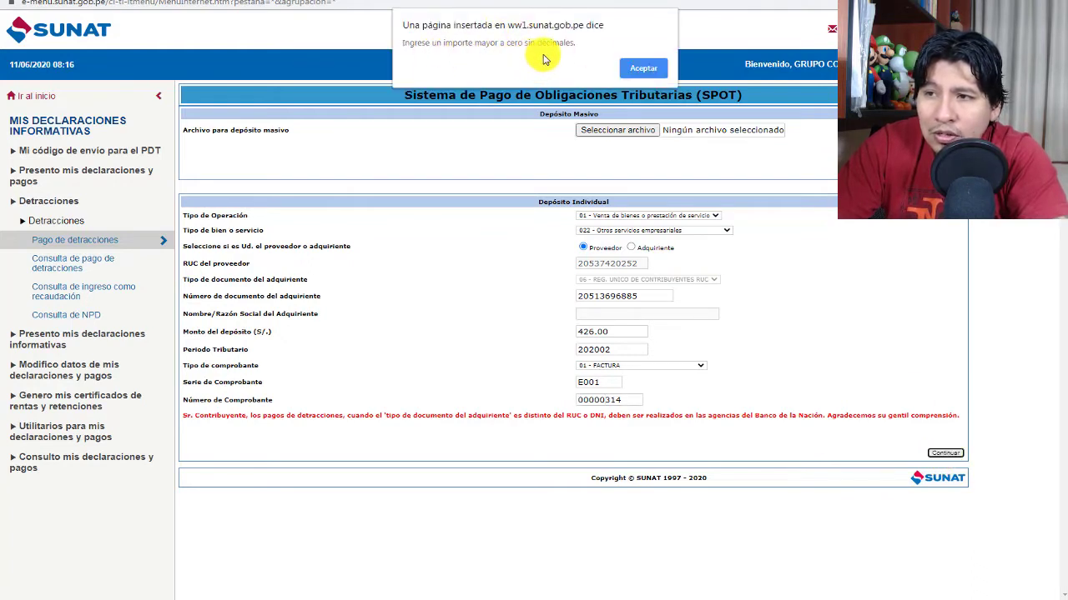
left_click(643, 69)
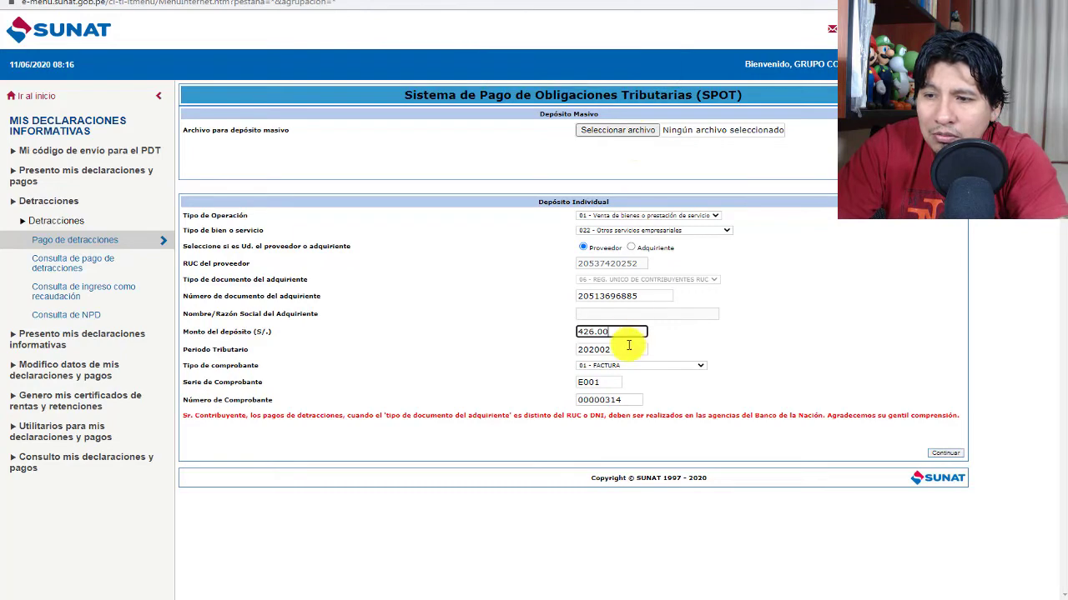
Set the deposit amount to 426 without decimals in the individual deposit form.
key("BackSpace")
key("BackSpace")
key("BackSpace")
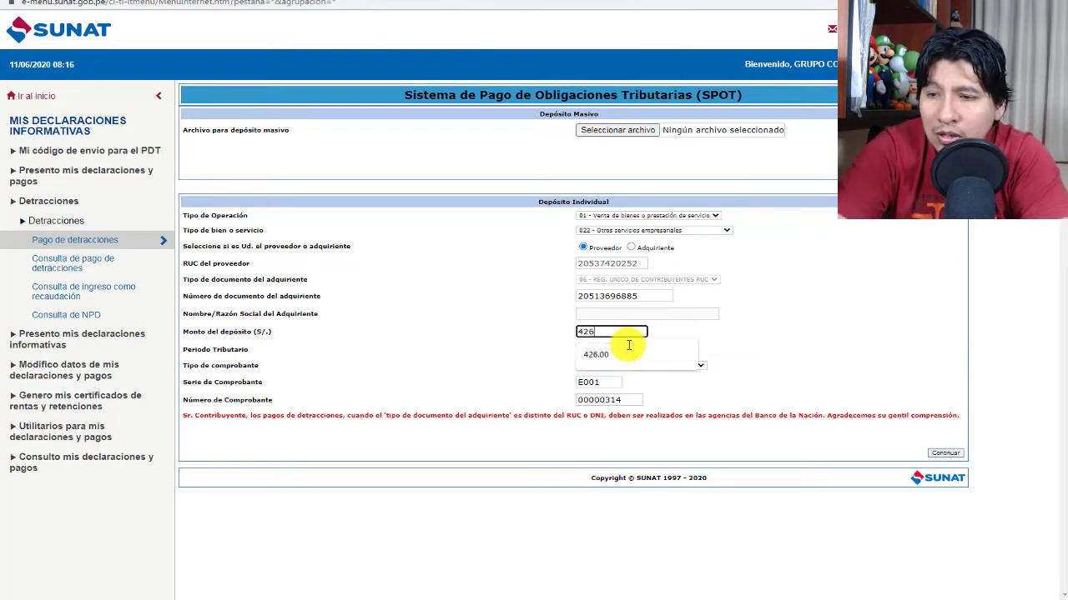
left_click(753, 337)
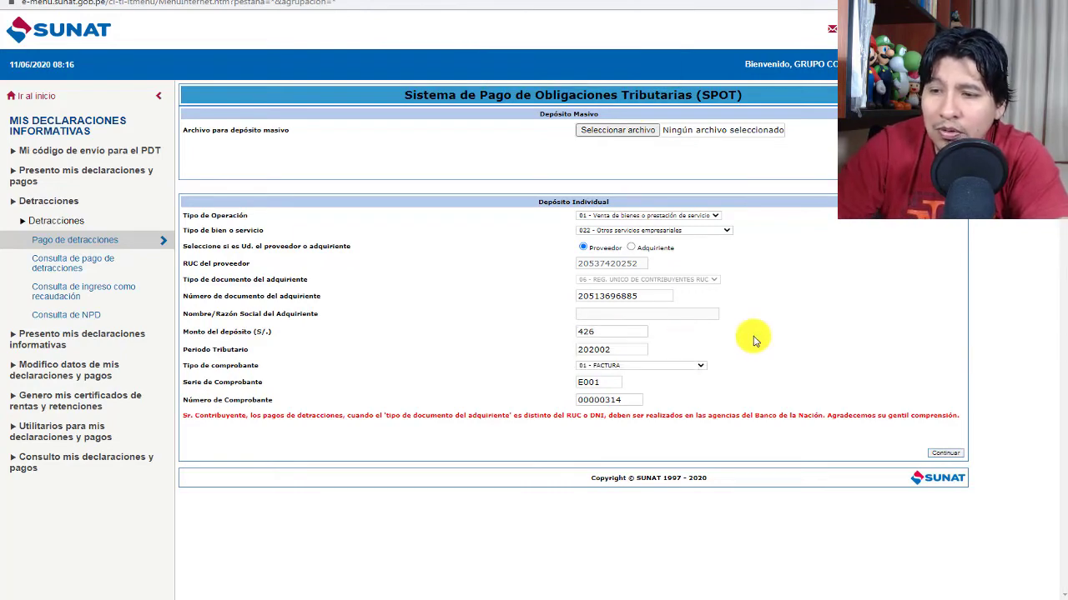
Submit the individual deposit through its data summary and choose NPD generation as the payment method.
left_click(951, 454)
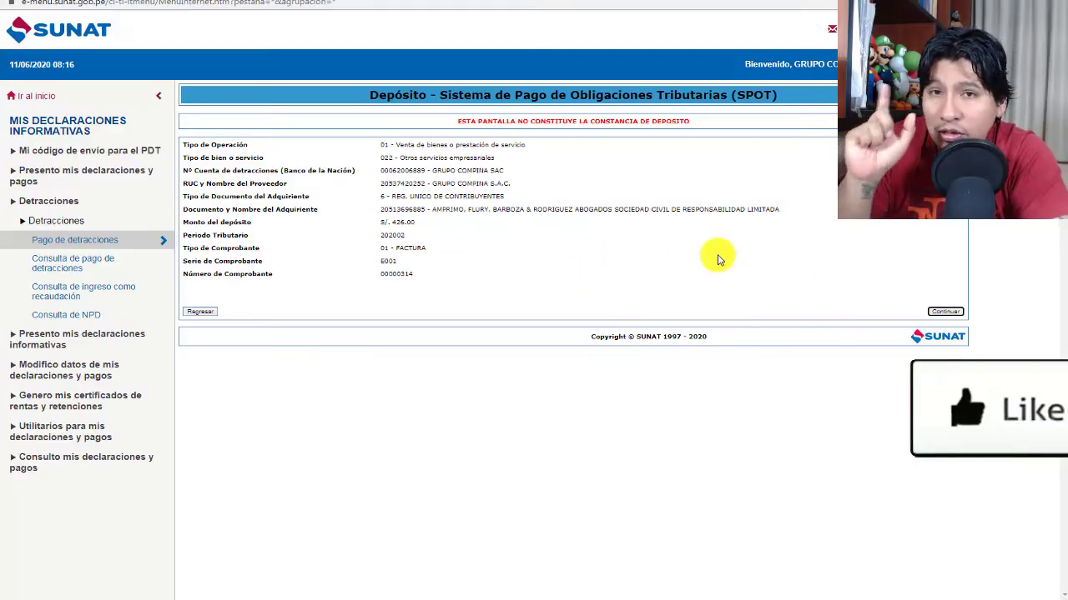
left_click(944, 311)
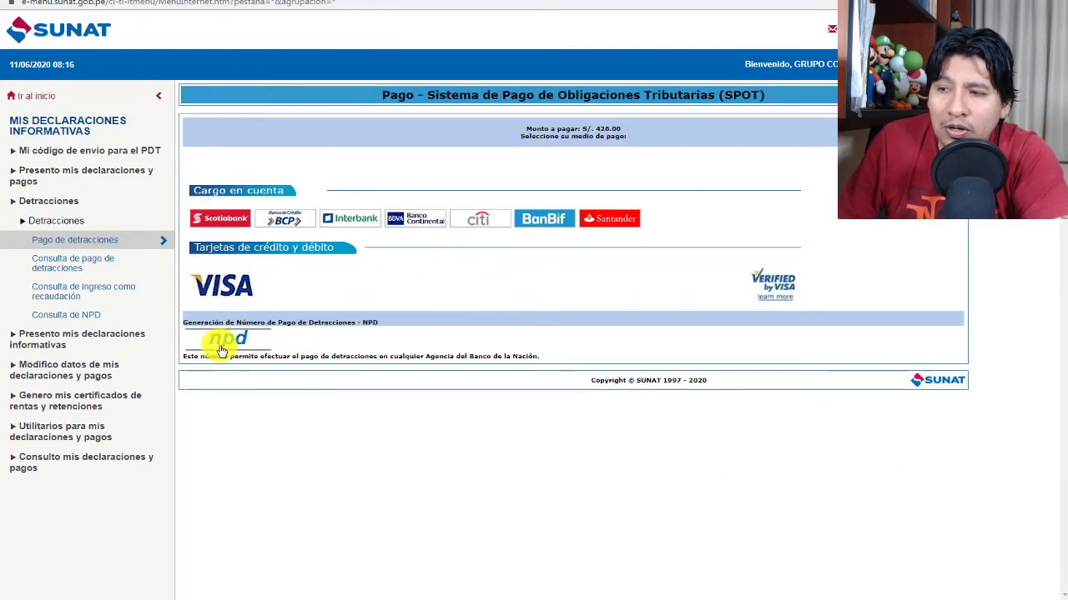
left_click(223, 344)
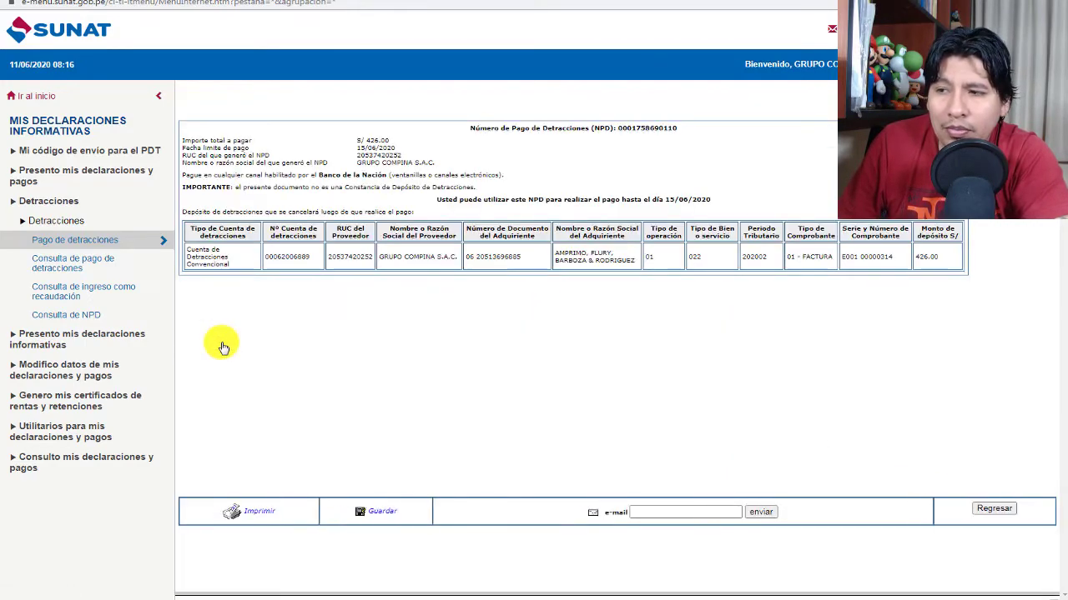
Print the NPD document with the destination changed from the EPSON printer to saving as a PDF.
left_click(252, 511)
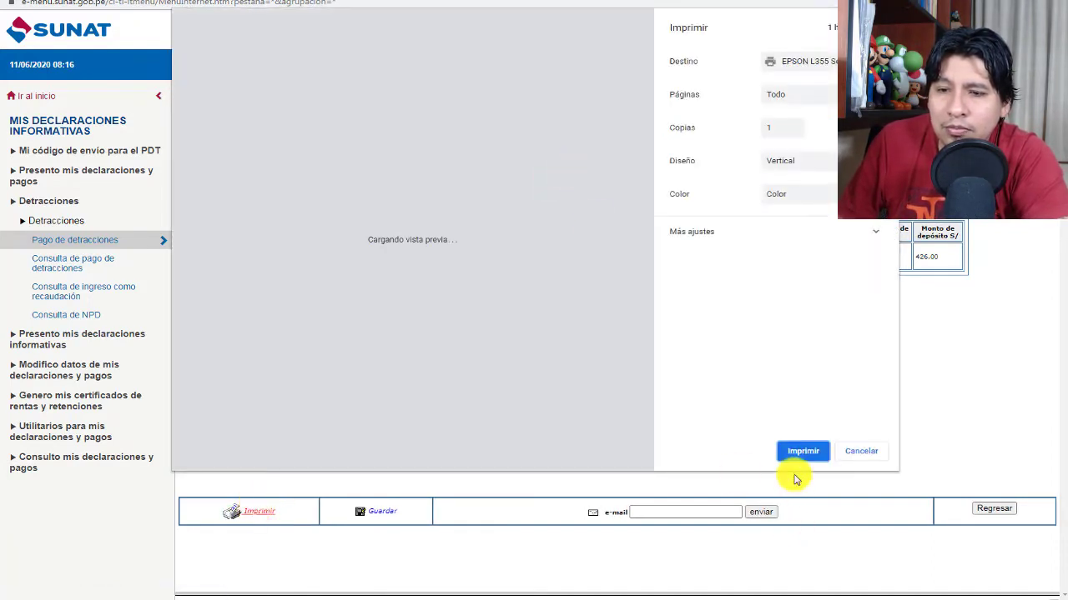
left_click(826, 64)
left_click(815, 84)
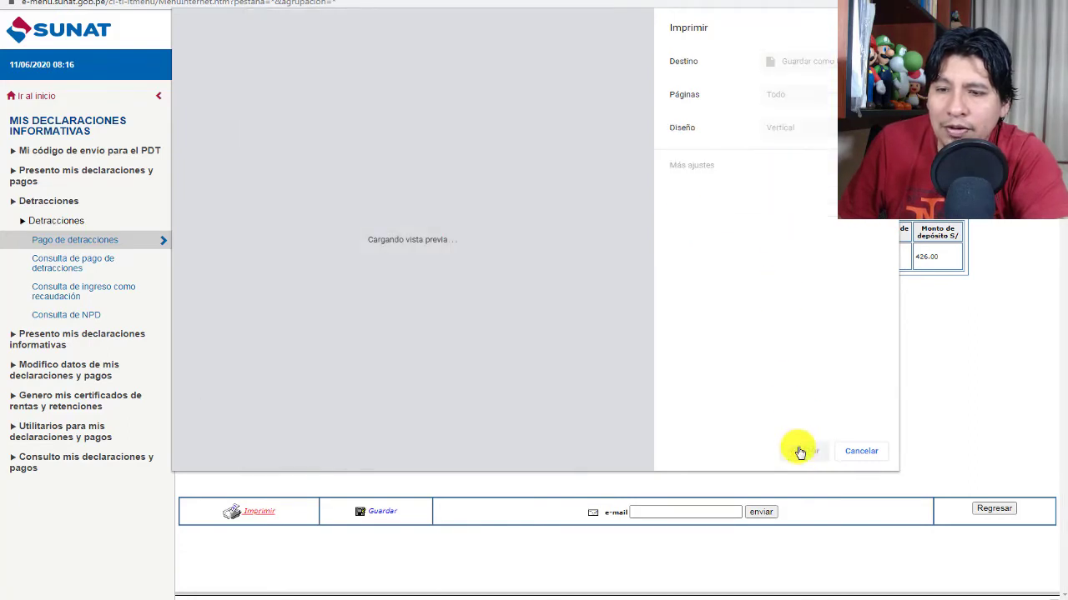
left_click(804, 451)
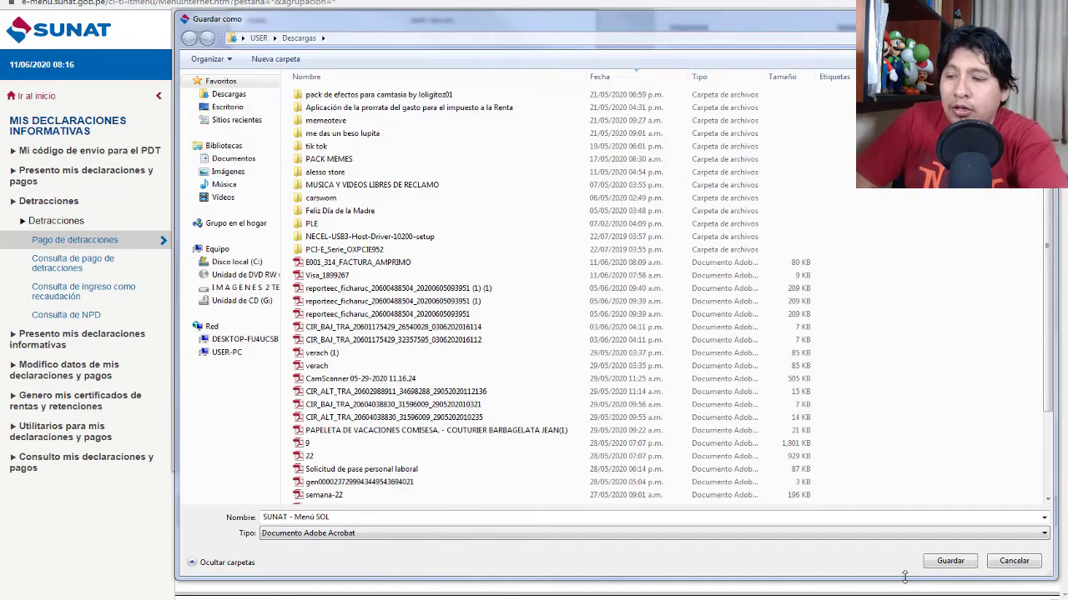
Save the PDF in Descargas, declining to replace the existing file and appending 2 to the name SUNAT - Menú SOL.
left_click(949, 560)
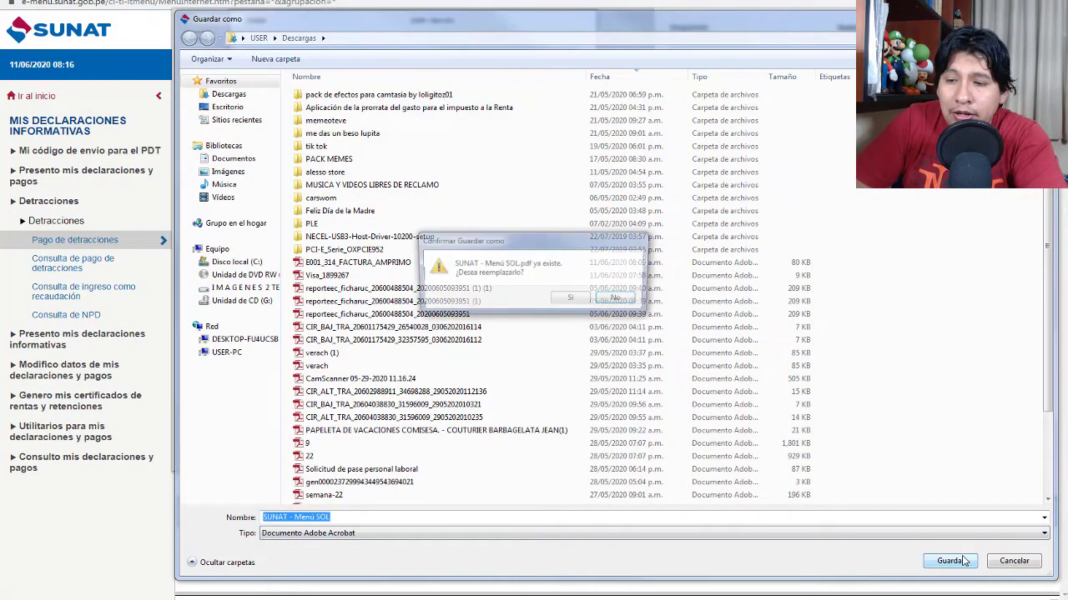
left_click(614, 302)
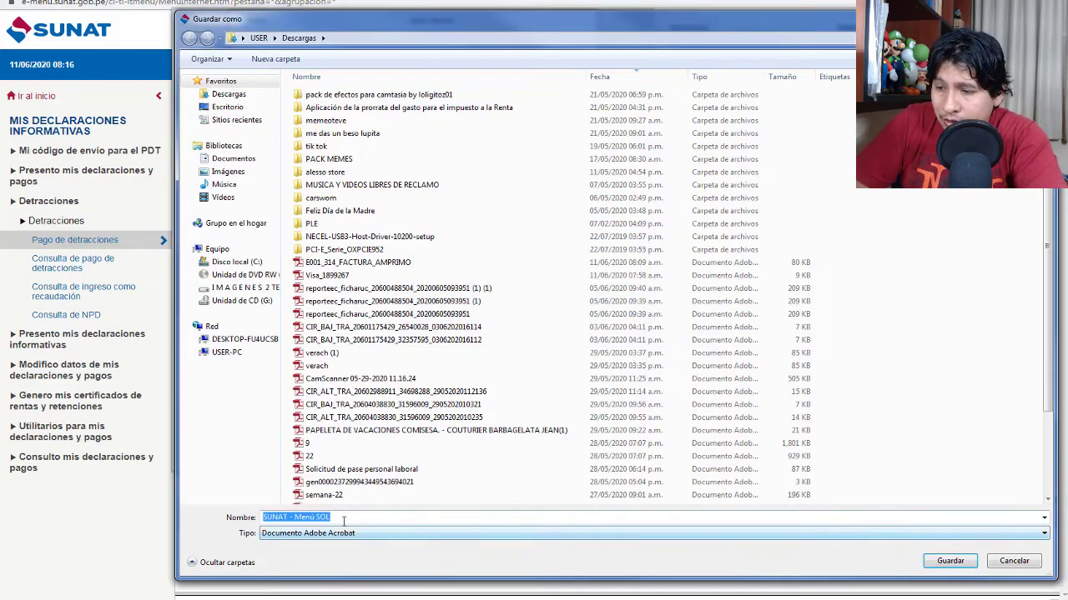
left_click(343, 521)
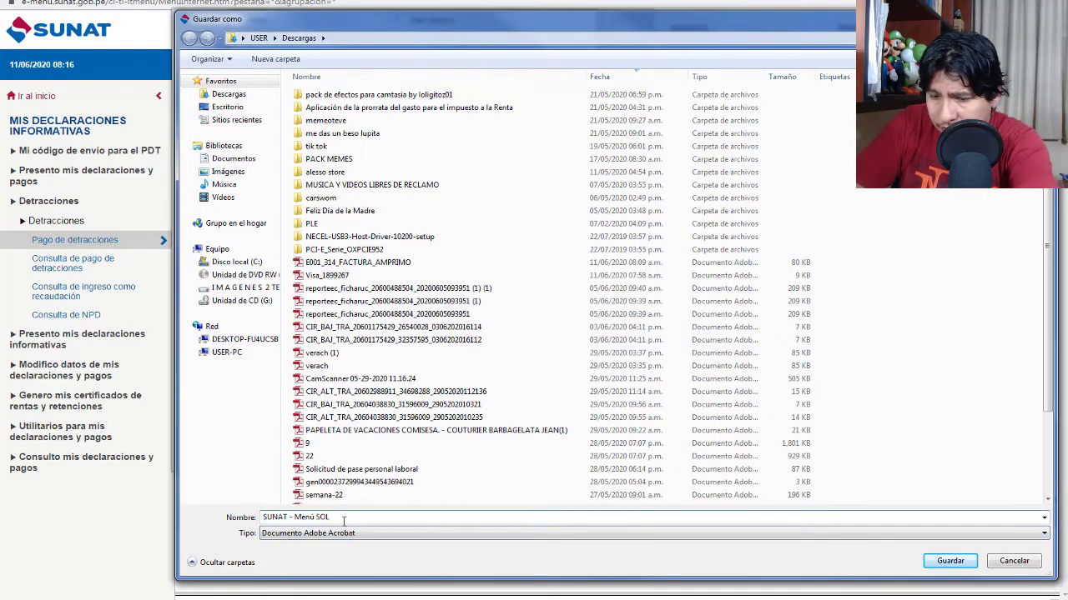
type("2")
key("Return")
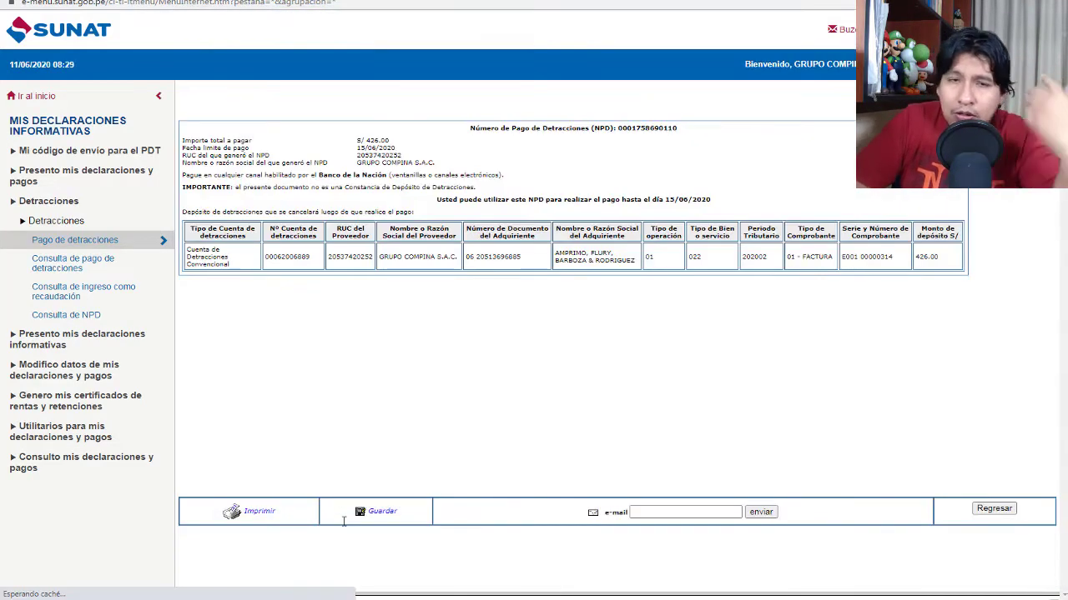